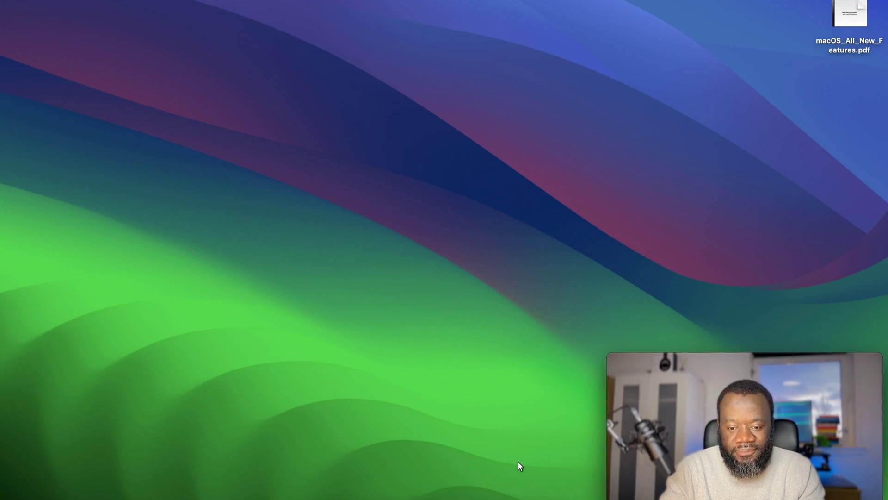
# Bring the macOS_All_New_Features.pdf window to the front from Preview's Dock thumbnails.
pyautogui.moveTo(502, 490)
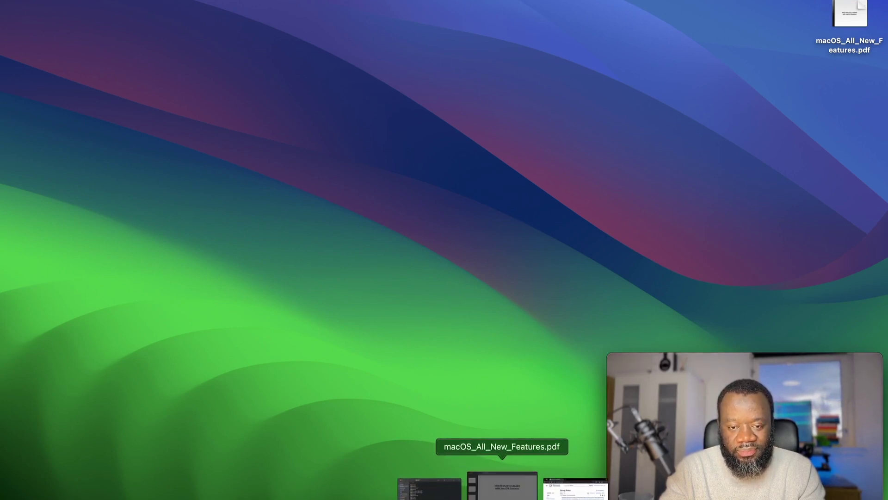
pyautogui.click(502, 486)
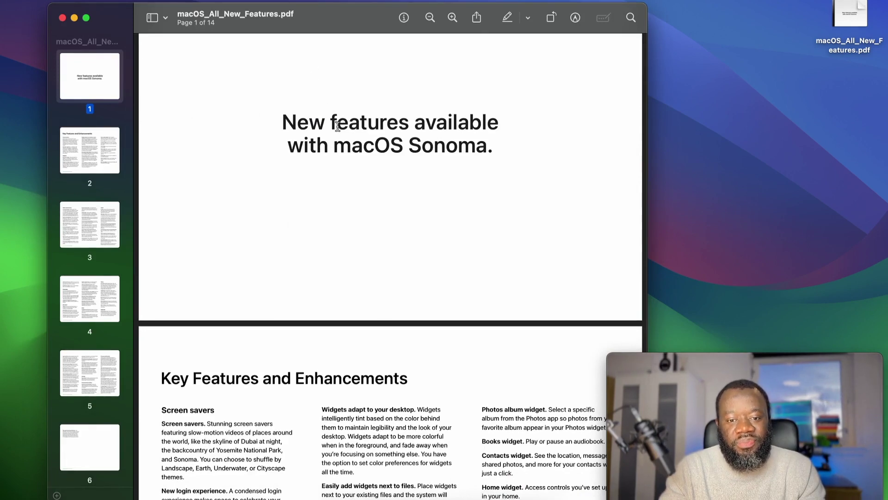
# Start Preview reading macOS_All_New_Features.pdf aloud with Edit > Speech > Start Speaking.
pyautogui.scroll(-1, 338, 126)
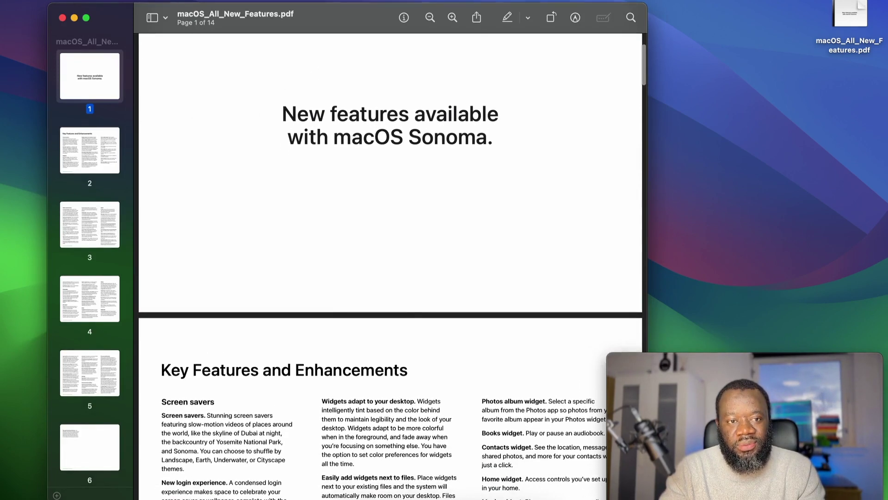
pyautogui.click(103, 0)
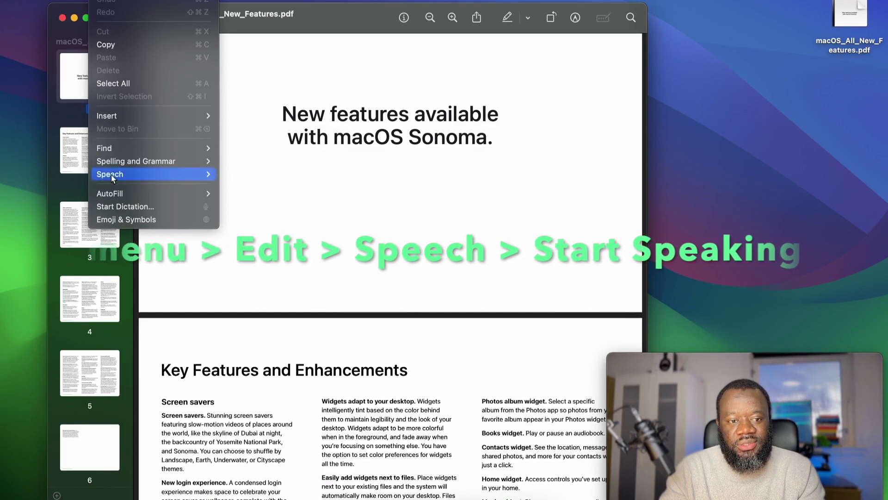
pyautogui.moveTo(132, 177)
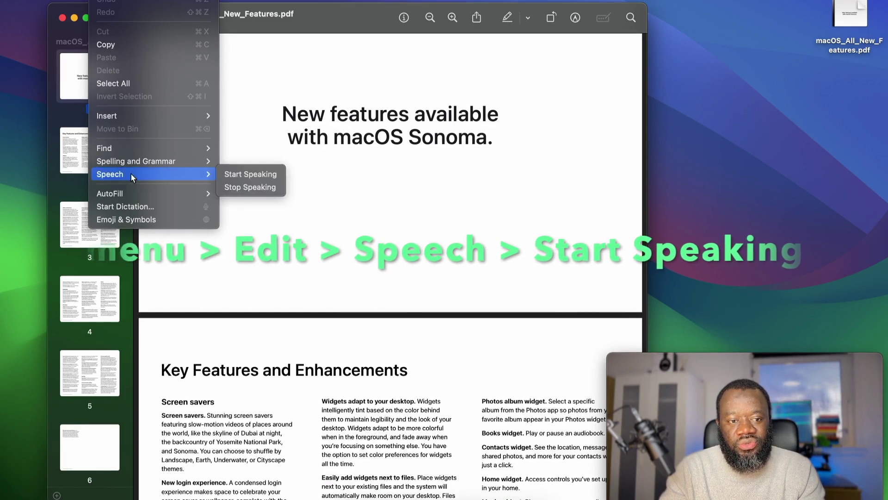
pyautogui.click(262, 176)
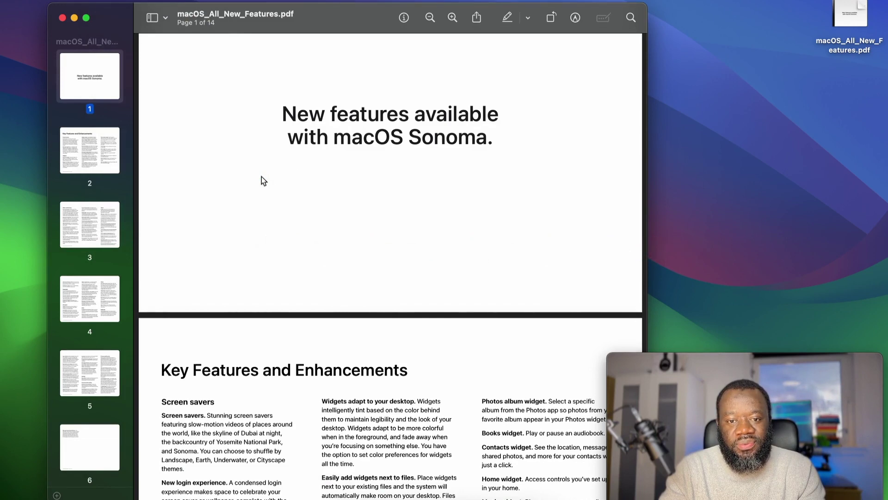
# Stop the speech on page 2 and minimize the PDF window.
pyautogui.scroll(-6, 262, 177)
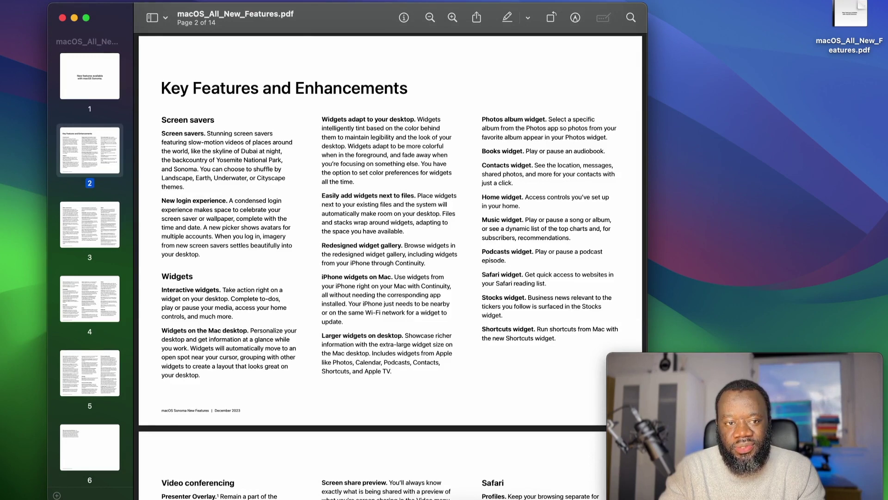
pyautogui.click(123, 0)
pyautogui.moveTo(100, 0)
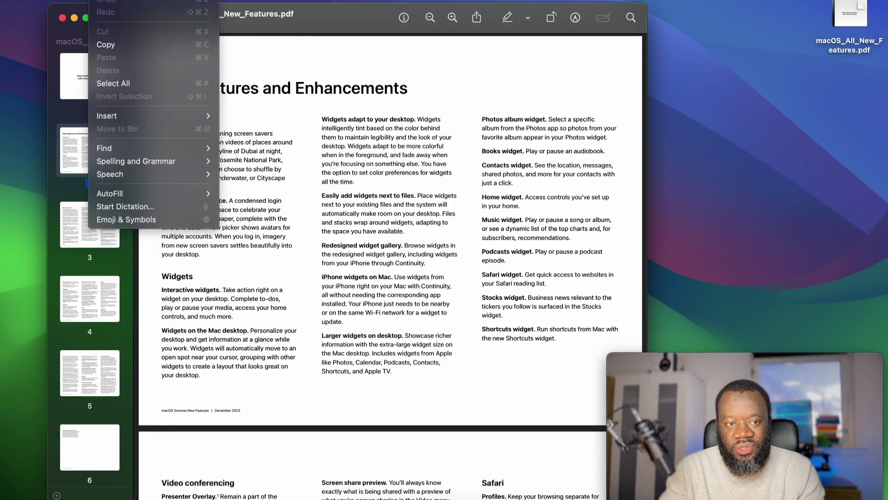
pyautogui.moveTo(136, 174)
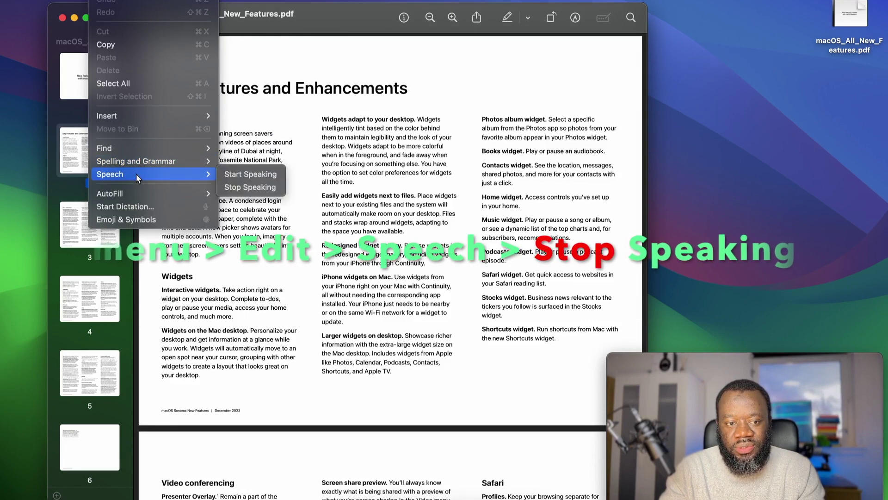
pyautogui.click(249, 187)
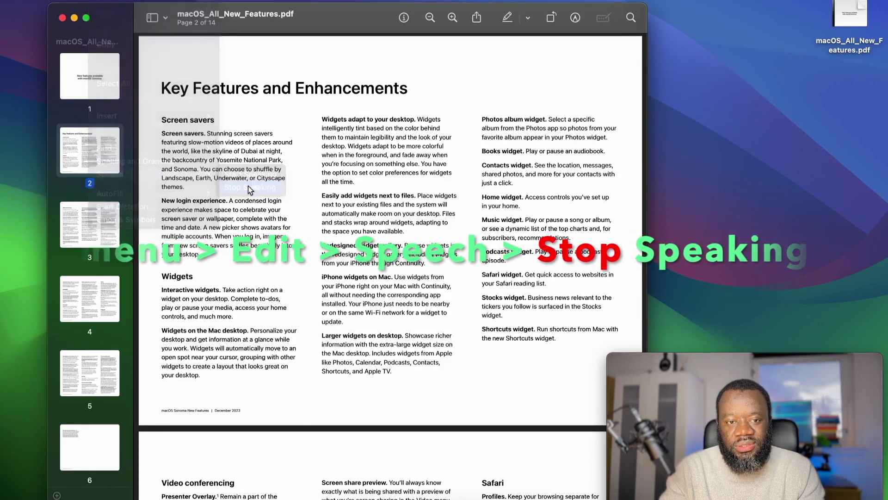
pyautogui.click(75, 18)
pyautogui.click(426, 182)
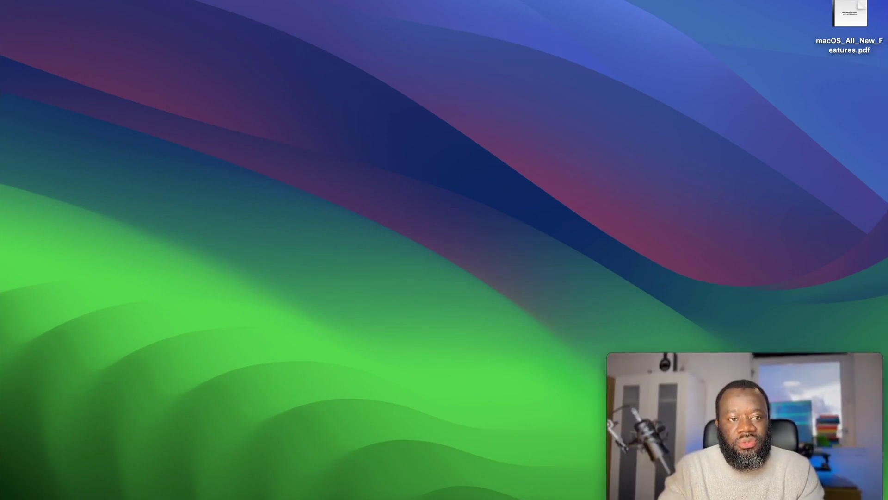
# Open System Settings from the Apple menu and go to the Accessibility page.
pyautogui.click(10, 0)
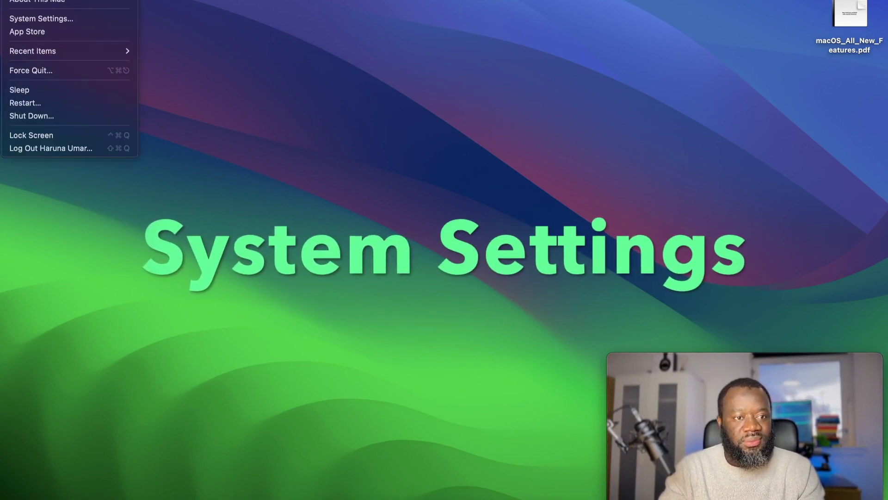
pyautogui.click(54, 20)
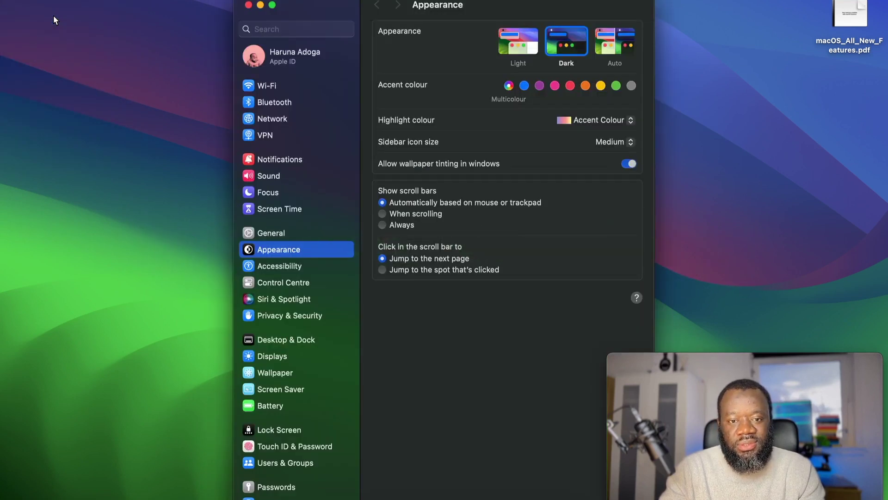
pyautogui.scroll(-3, 309, 286)
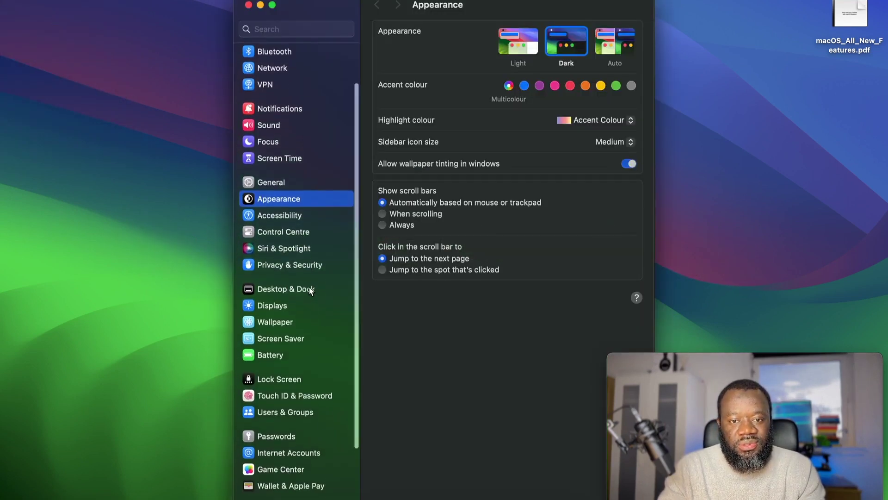
pyautogui.click(290, 209)
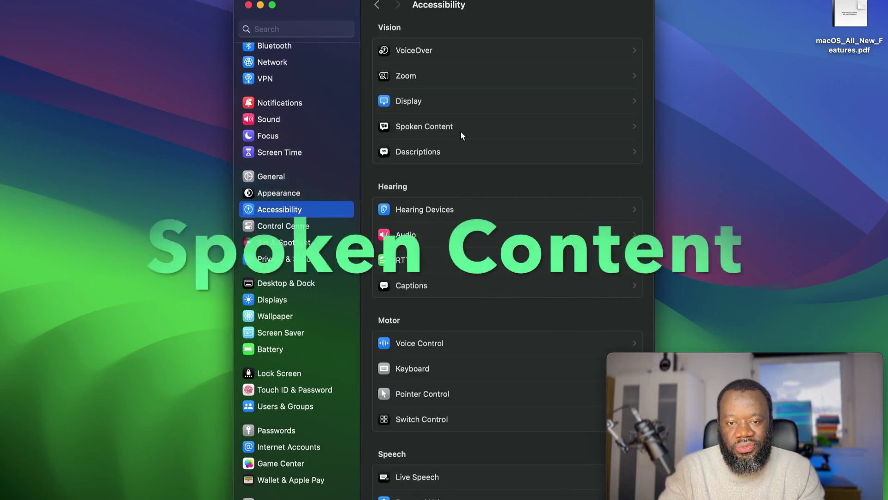
# Switch on Speak selection in Spoken Content and play a sample of the Nicky voice.
pyautogui.click(451, 124)
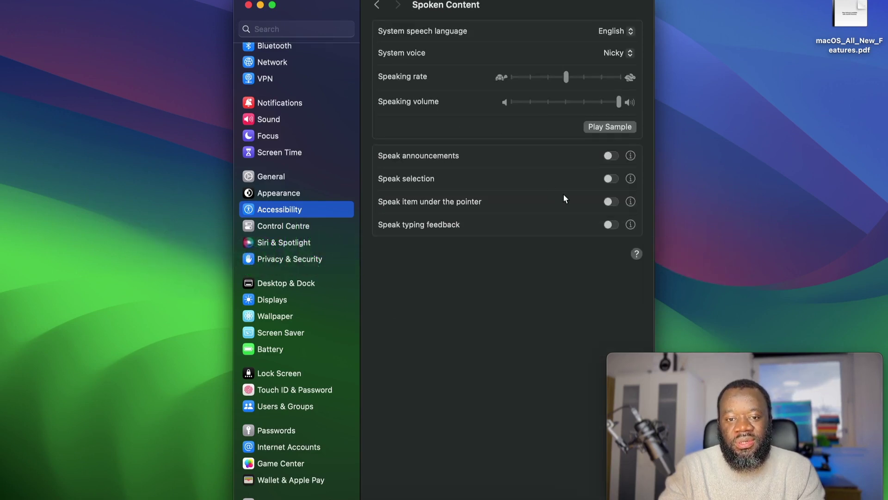
pyautogui.click(609, 179)
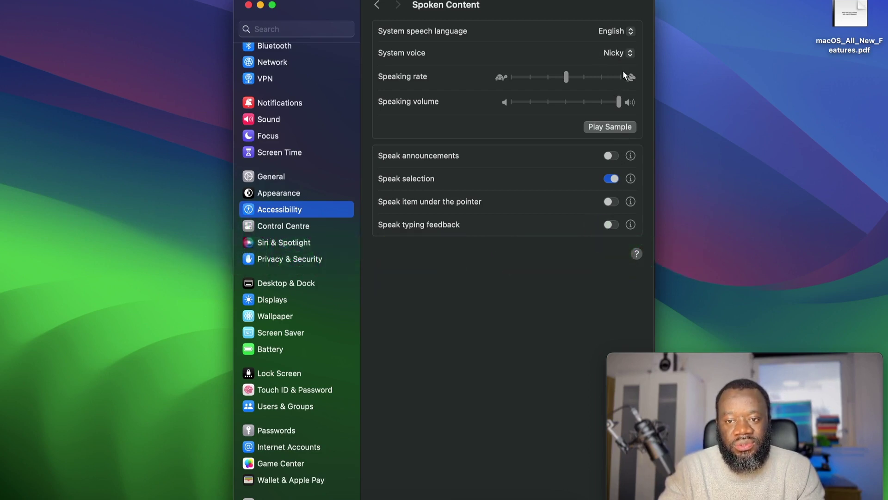
pyautogui.click(619, 127)
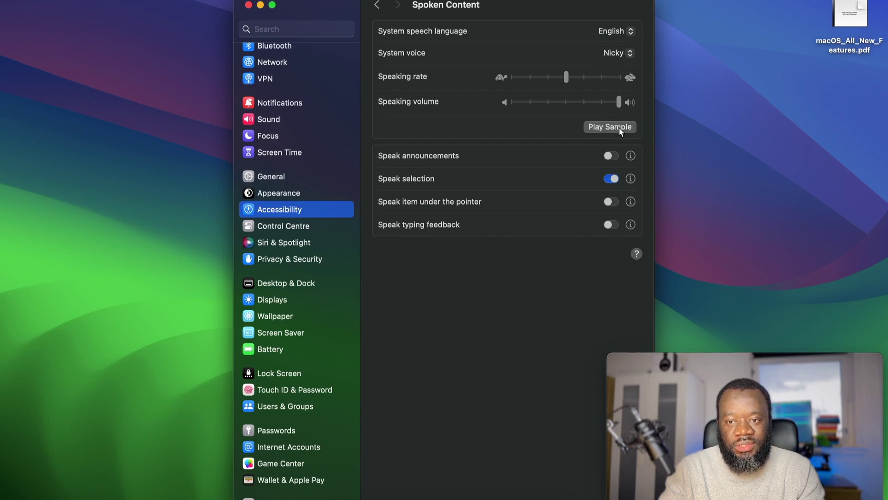
pyautogui.click(629, 53)
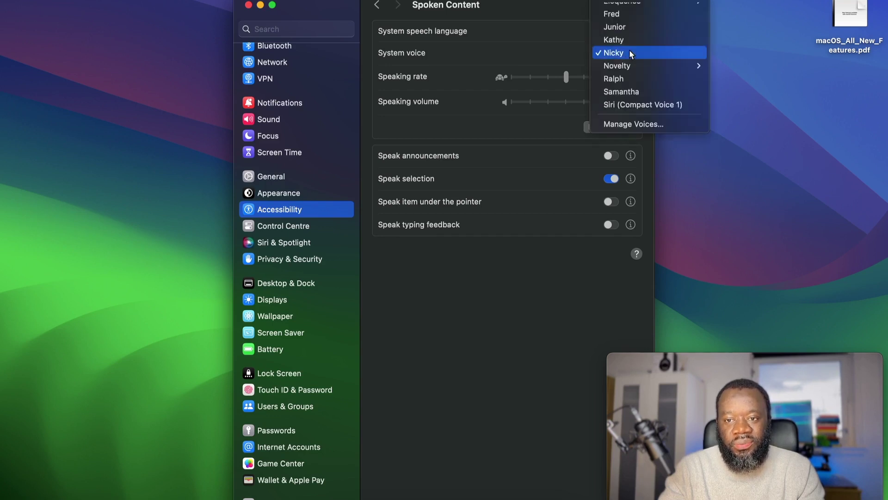
# Change the system voice from Nicky to Rishi under English (India).
pyautogui.scroll(5, 630, 49)
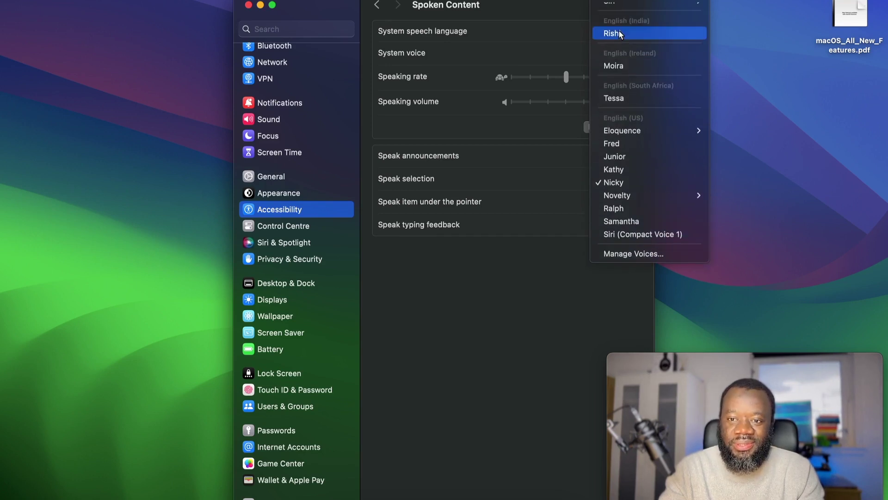
pyautogui.click(618, 30)
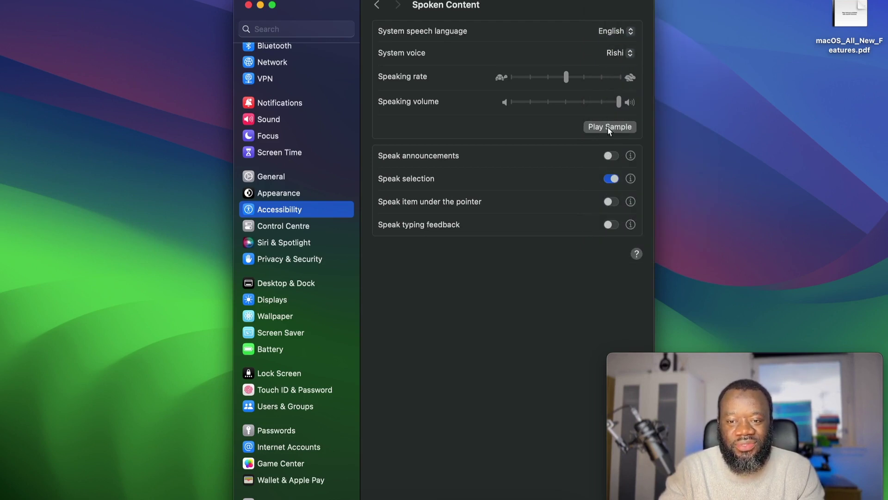
pyautogui.click(630, 32)
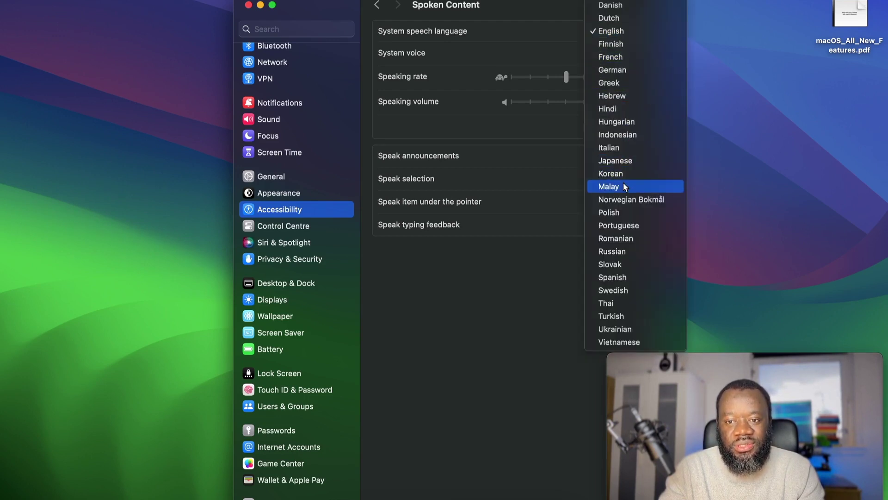
pyautogui.scroll(4, 625, 187)
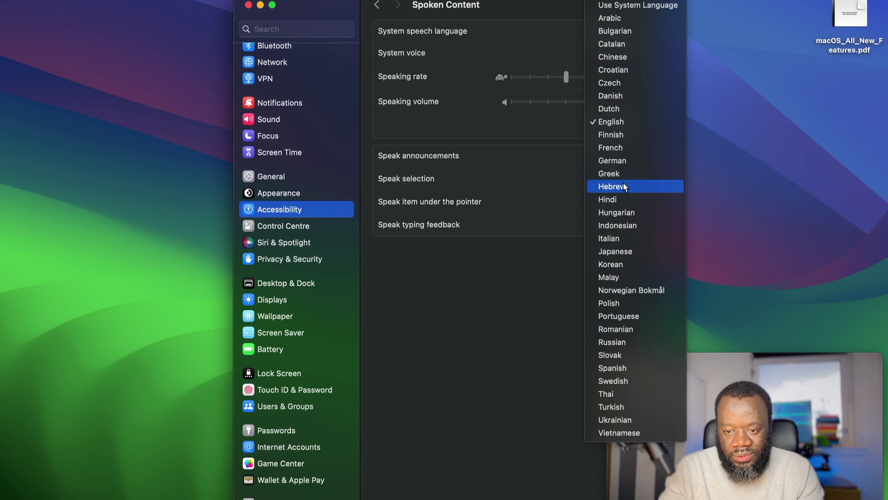
pyautogui.click(617, 368)
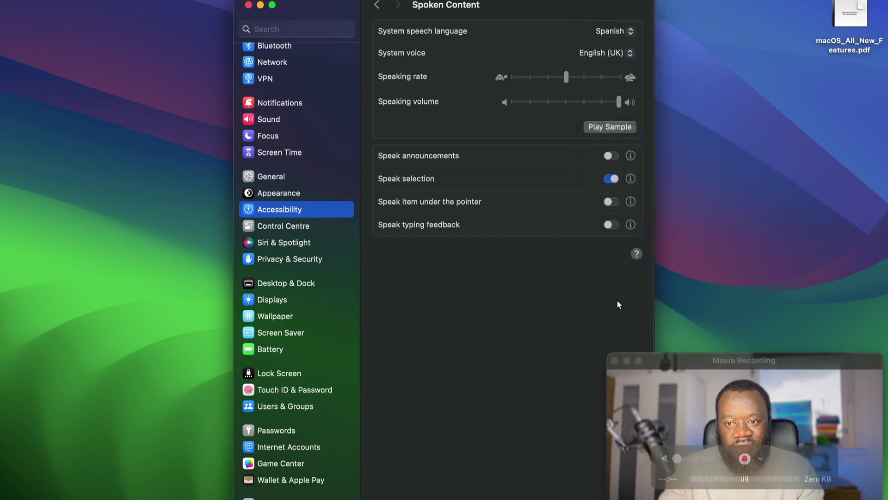
pyautogui.click(614, 128)
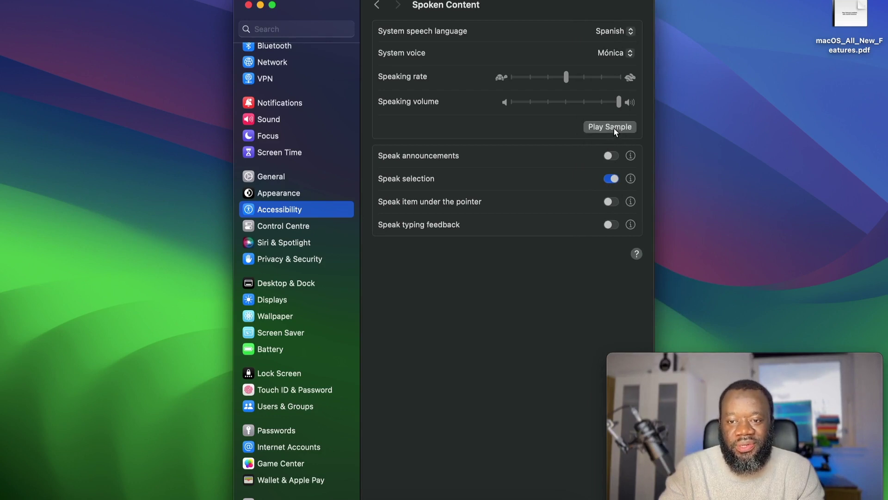
pyautogui.click(629, 34)
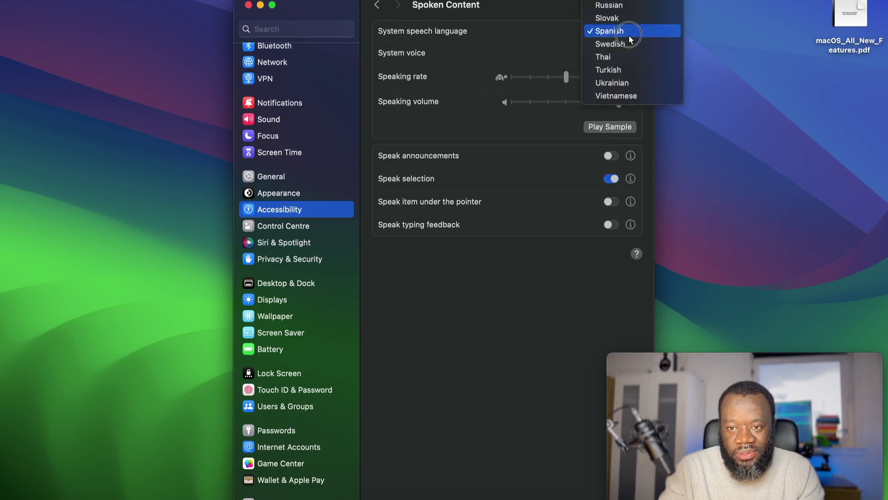
pyautogui.scroll(3, 631, 43)
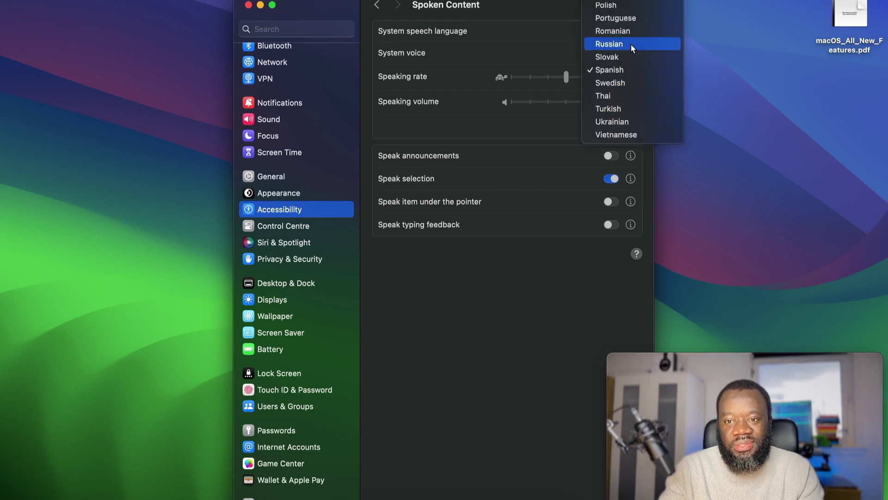
pyautogui.scroll(10, 631, 43)
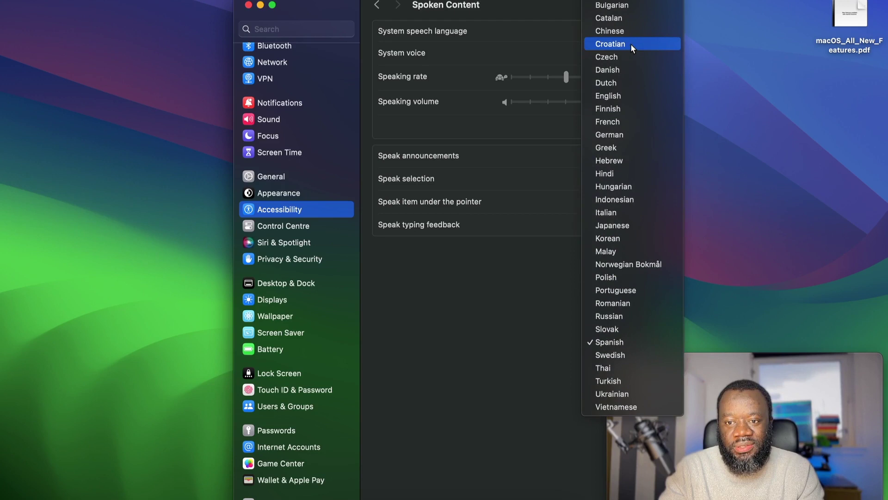
pyautogui.click(610, 96)
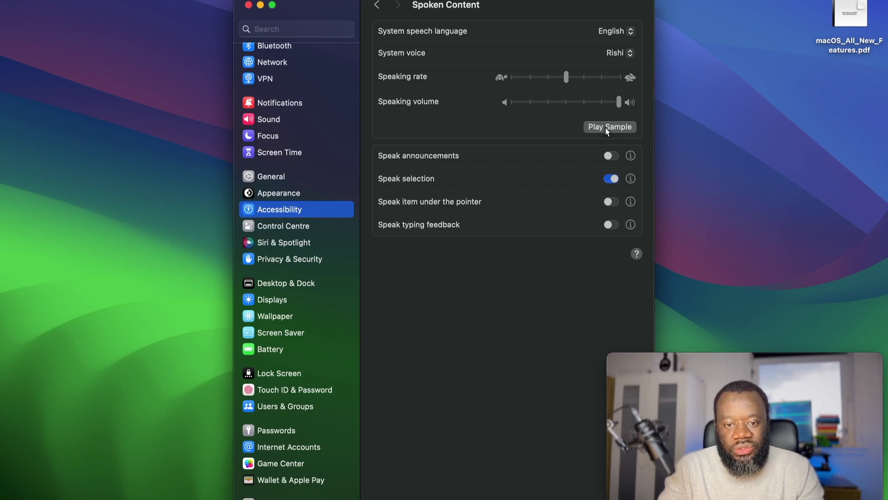
# Assign Option+S as the Speak selection keyboard shortcut.
pyautogui.click(632, 179)
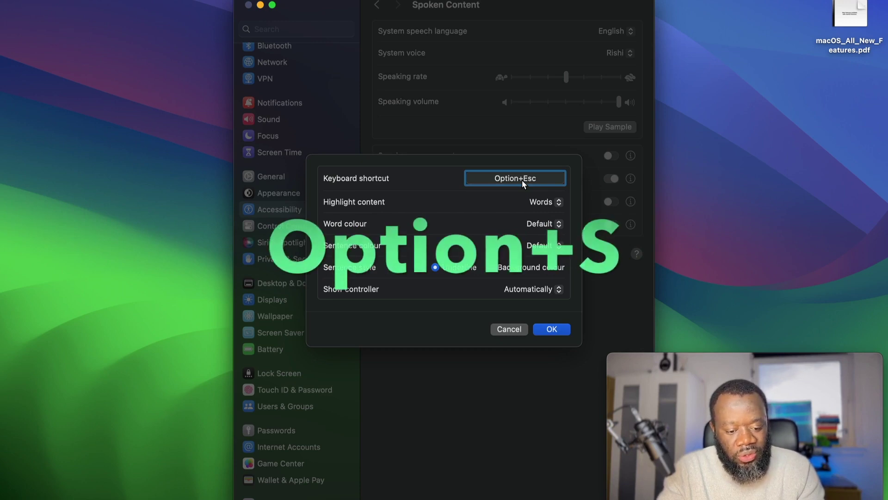
pyautogui.hotkey('alt', 's')
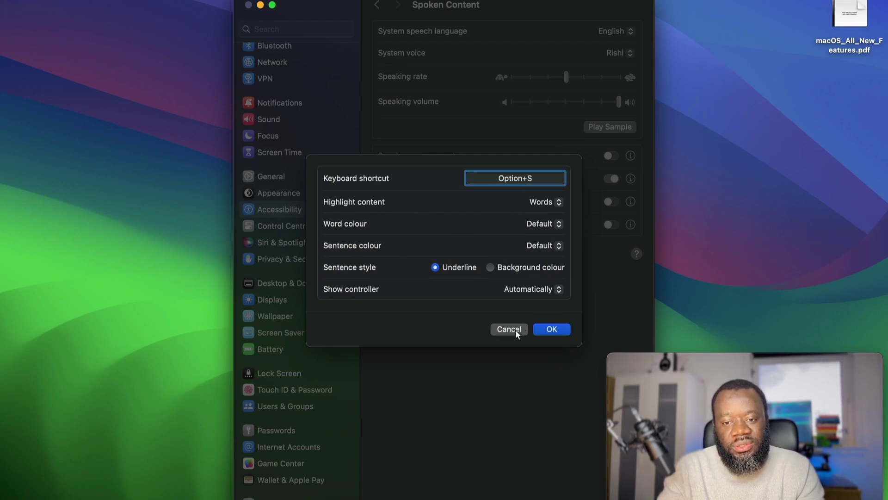
pyautogui.click(553, 329)
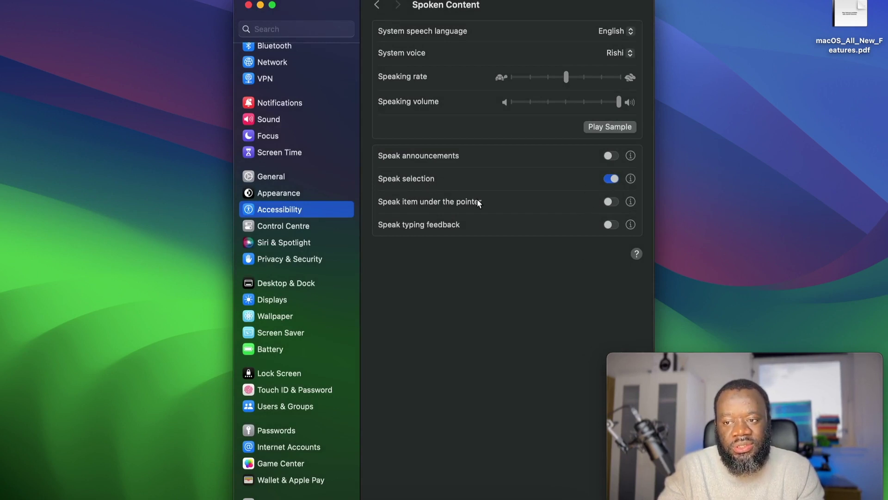
pyautogui.moveTo(477, 494)
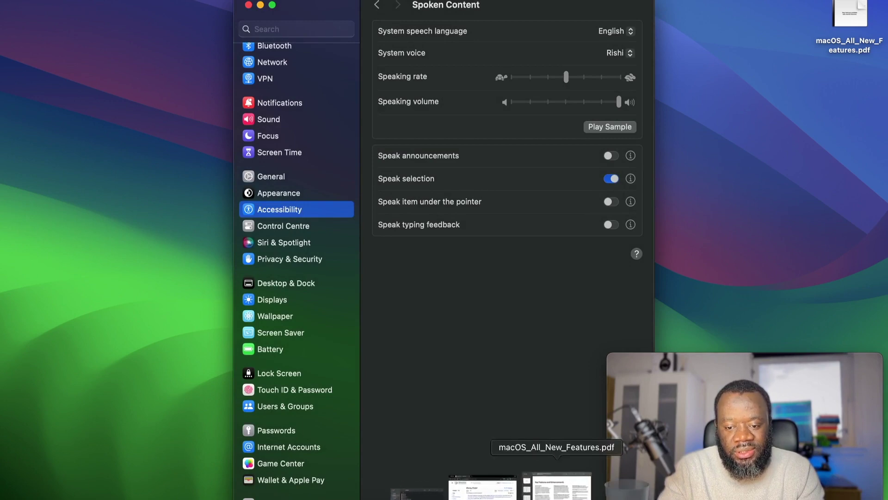
# Select the Harry Potter Wikipedia article's first paragraph in Chrome, then return to System Settings.
pyautogui.click(484, 486)
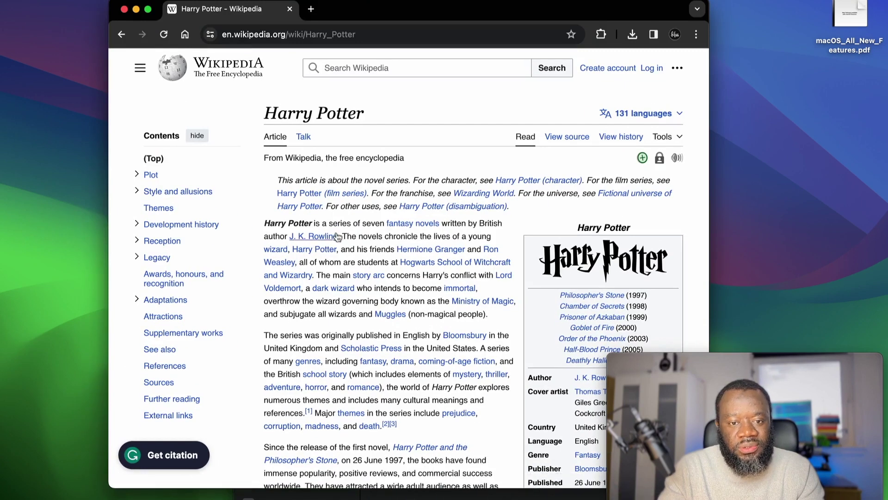
pyautogui.moveTo(490, 315); pyautogui.dragTo(264, 225)
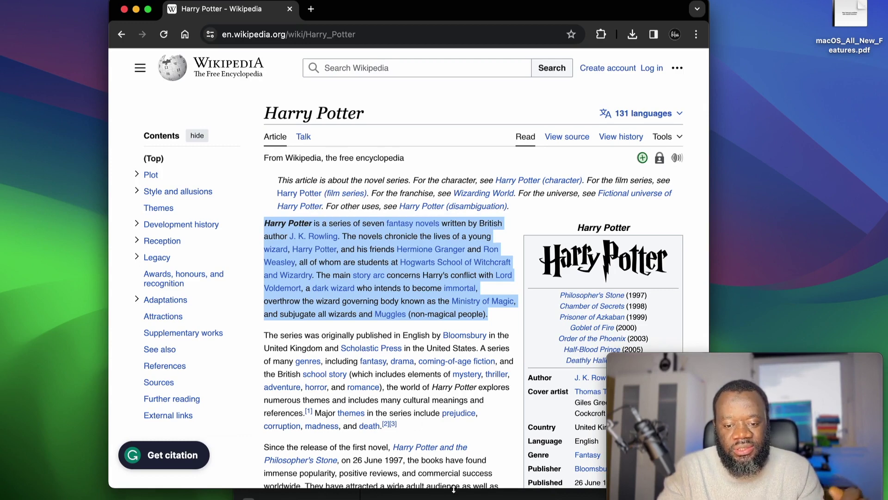
pyautogui.click(468, 460)
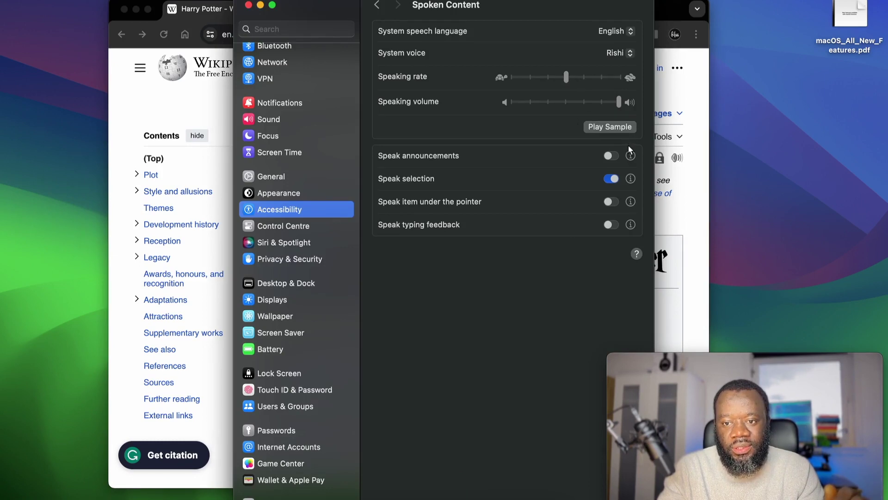
# Confirm the Speak selection shortcut is still Option+S, then hide System Settings.
pyautogui.click(631, 179)
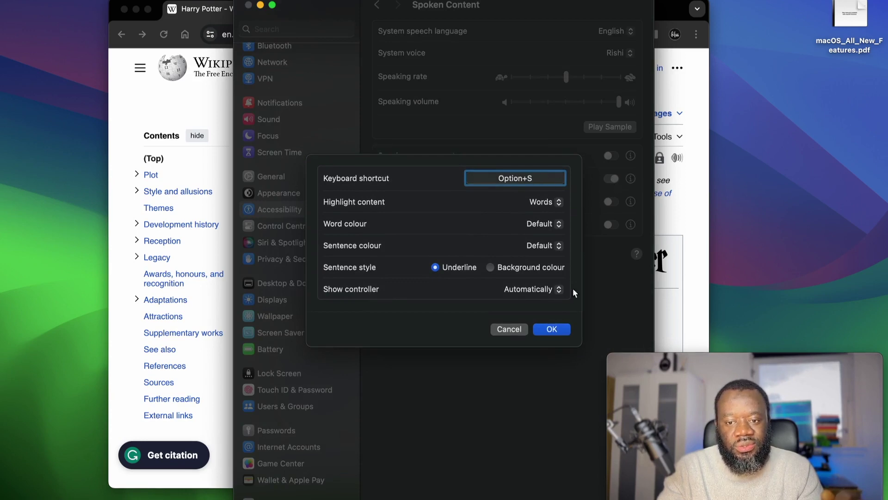
pyautogui.click(552, 329)
pyautogui.press('super+w')
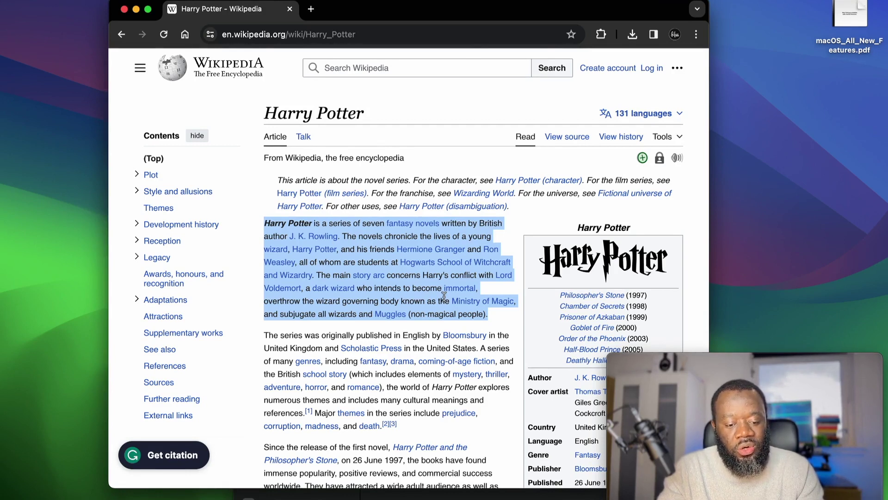
# Read the selected Harry Potter paragraph aloud with the shortcut, stop and restart it, then deselect.
pyautogui.hotkey('alt', 'Escape')
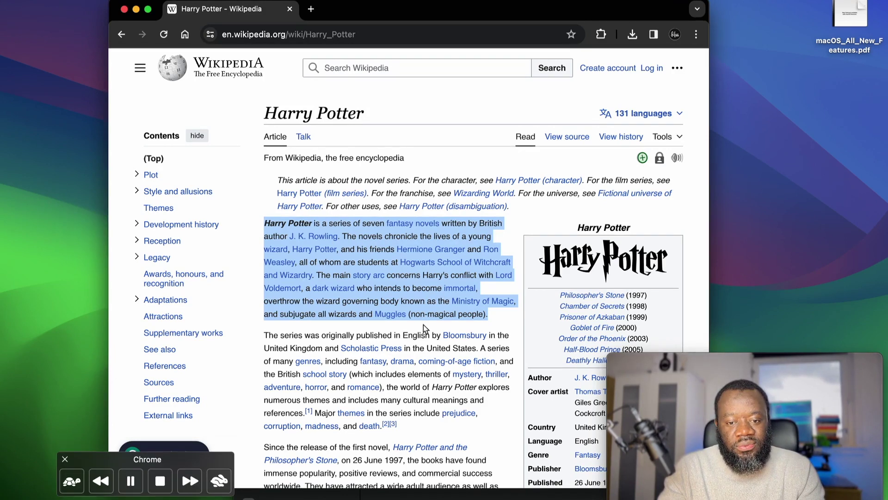
pyautogui.hotkey('alt', 'Escape')
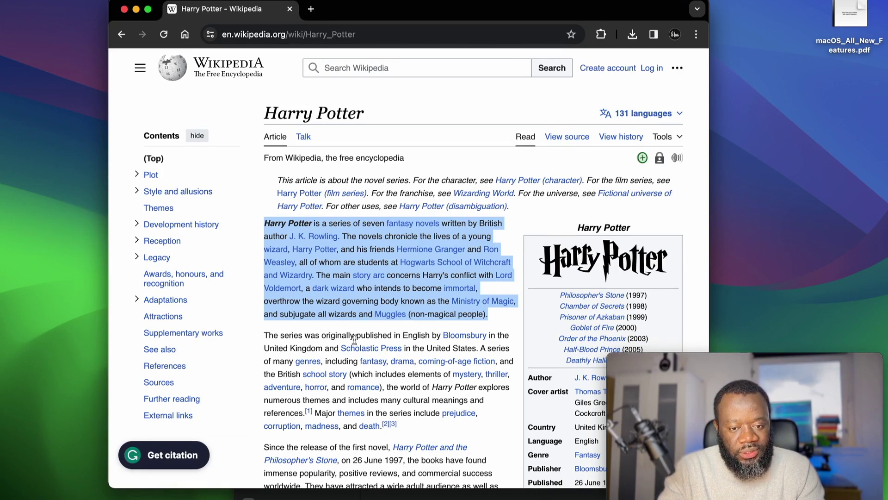
pyautogui.hotkey('alt', 'Escape')
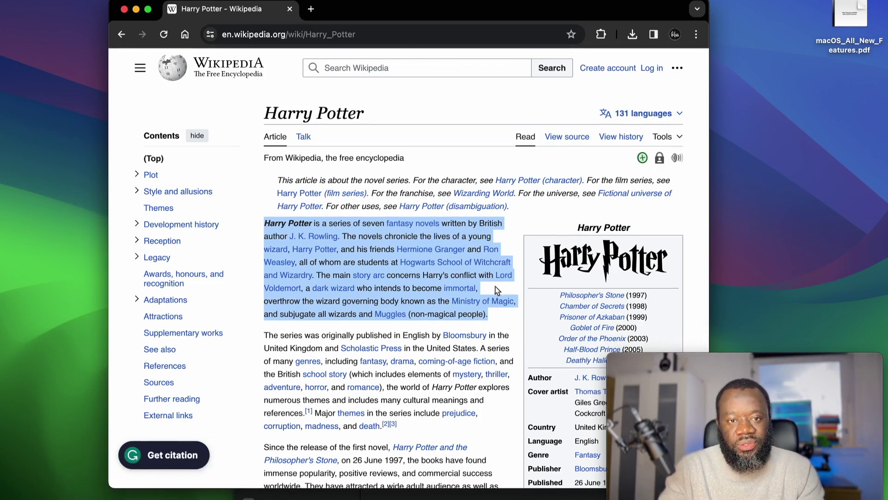
pyautogui.click(449, 173)
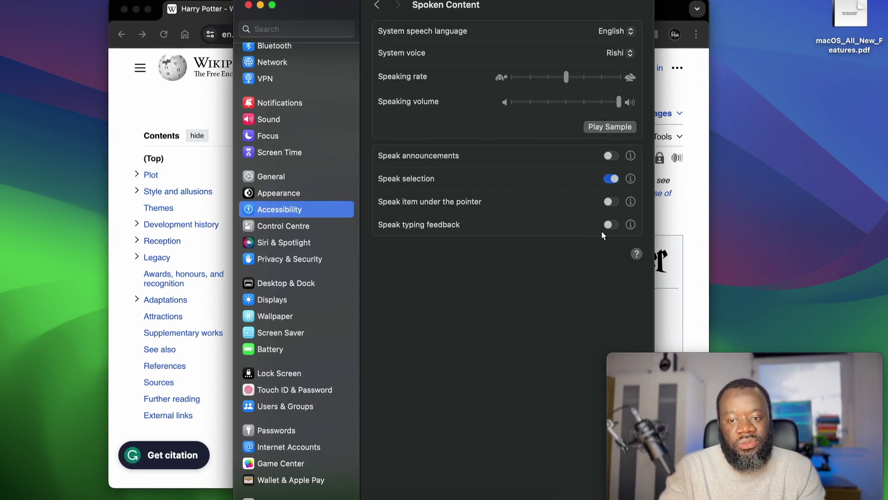
# Close System Settings, then open macOS_All_New_Features.pdf in Acrobat Reader and close it again.
pyautogui.click(249, 6)
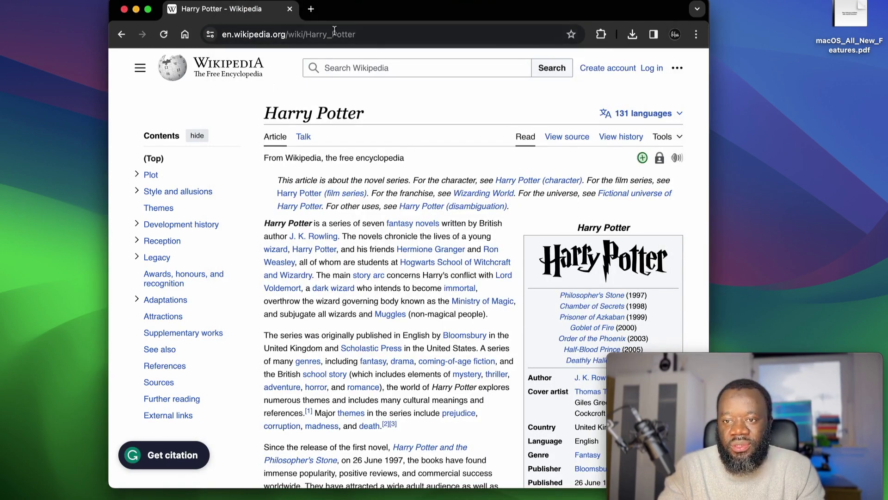
pyautogui.moveTo(537, 10); pyautogui.dragTo(511, 8)
pyautogui.doubleClick(850, 18)
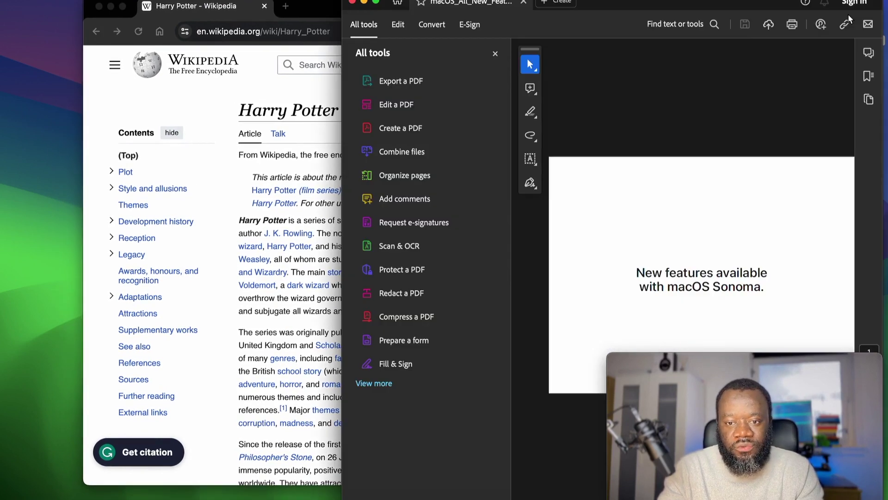
pyautogui.click(495, 53)
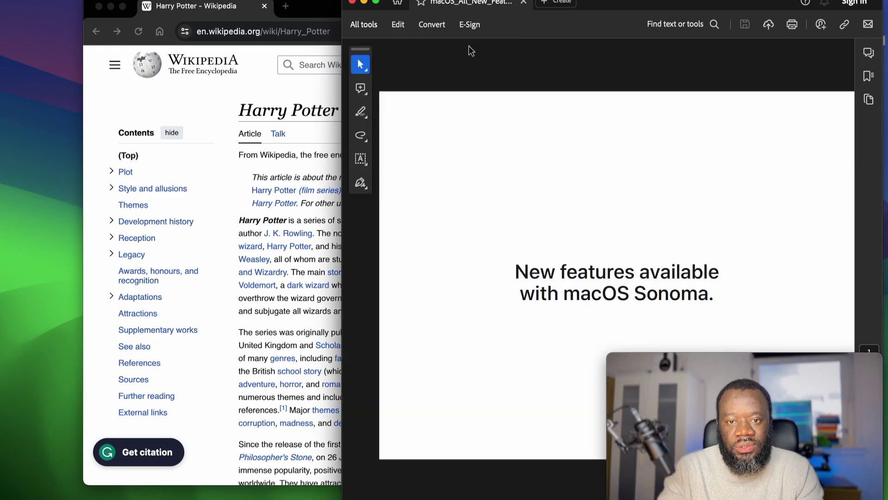
pyautogui.click(355, 2)
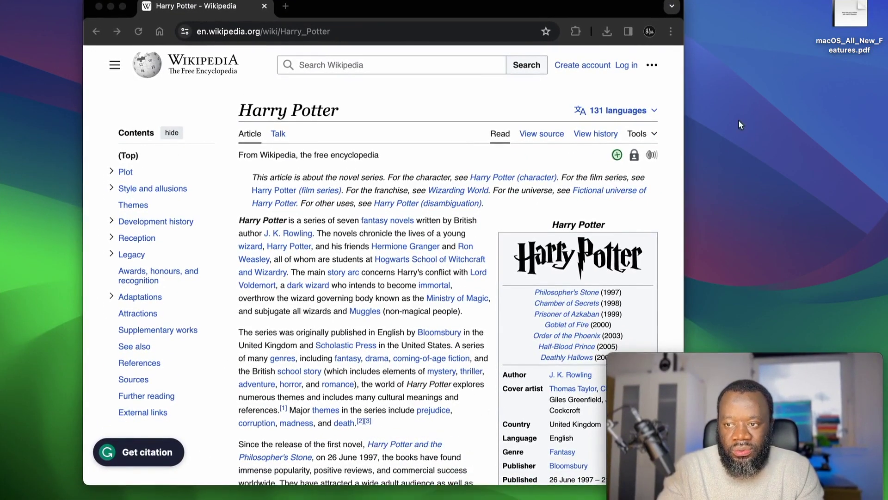
# Open macOS_All_New_Features.pdf from the desktop in Preview and scroll to its Key Features and Enhancements page.
pyautogui.rightClick(849, 15)
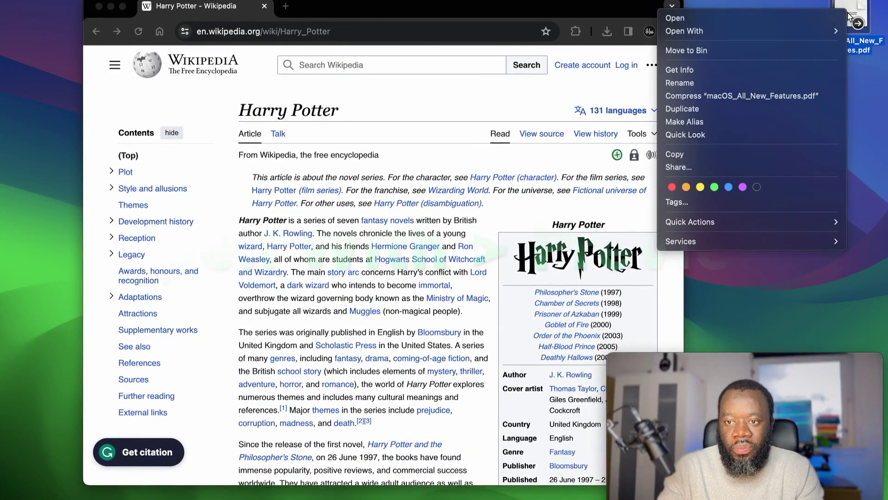
pyautogui.moveTo(793, 31)
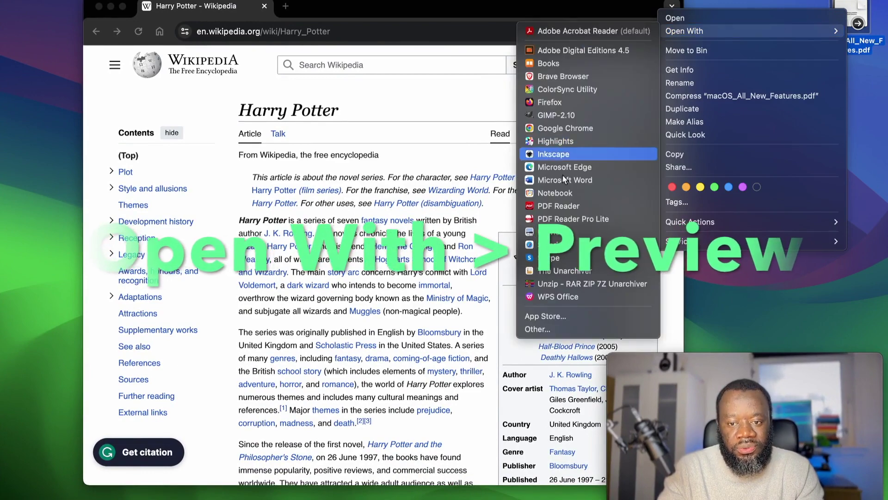
pyautogui.click(555, 231)
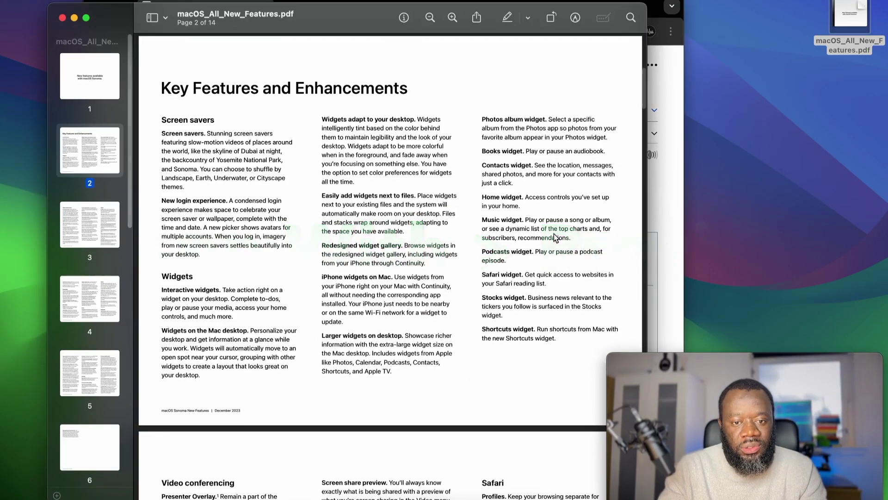
pyautogui.scroll(5, 419, 204)
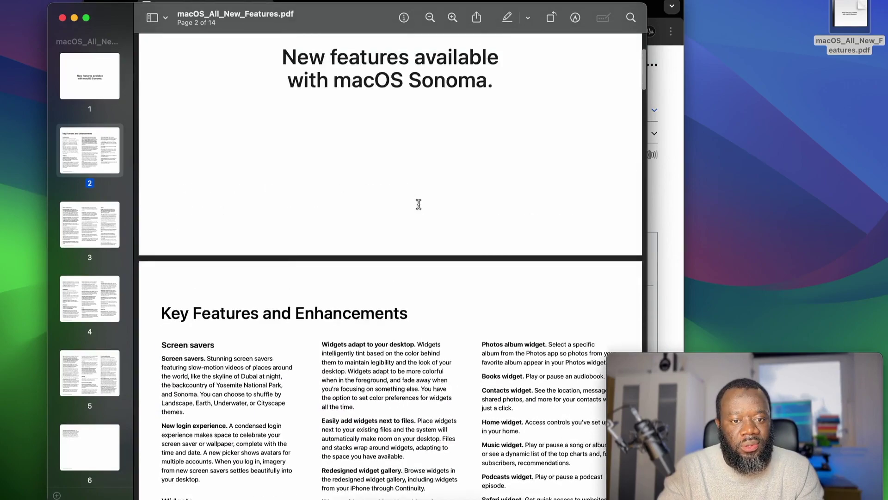
pyautogui.scroll(-7, 419, 204)
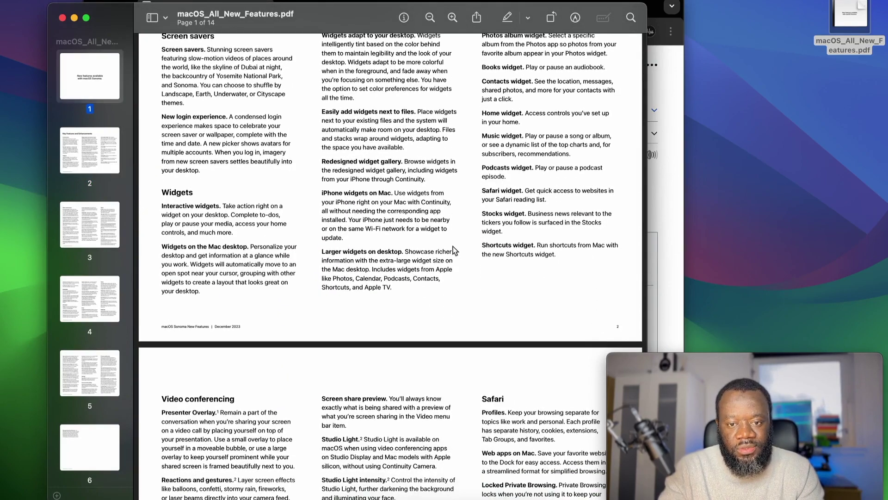
pyautogui.scroll(2, 453, 246)
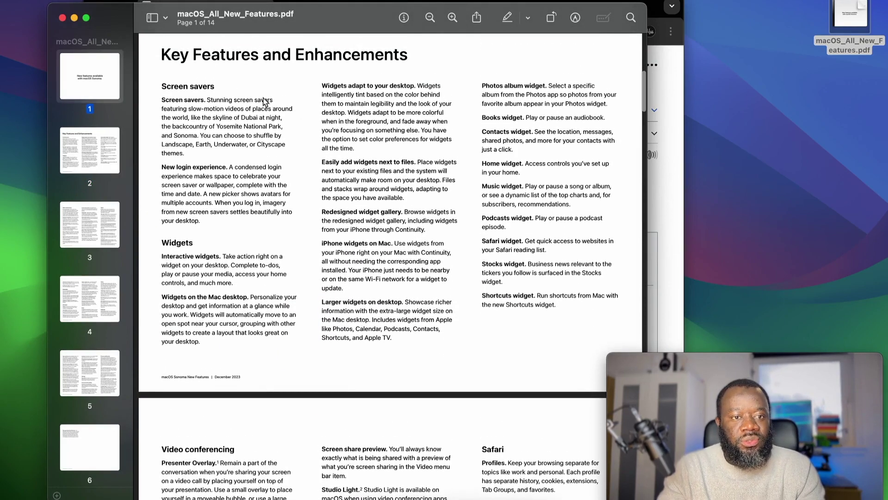
pyautogui.click(134, 0)
# Read the Key Features and Enhancements page aloud with Edit > Speech > Start Speaking, then stop it.
pyautogui.moveTo(99, 0)
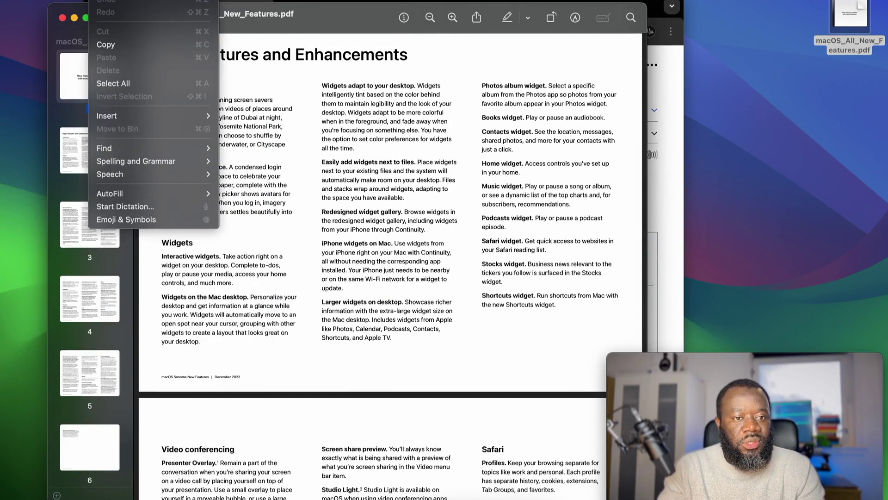
pyautogui.moveTo(135, 172)
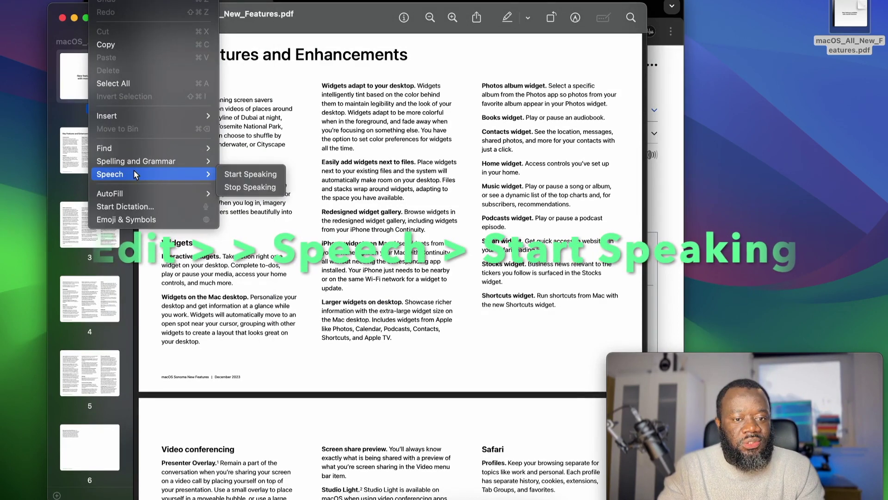
pyautogui.click(244, 178)
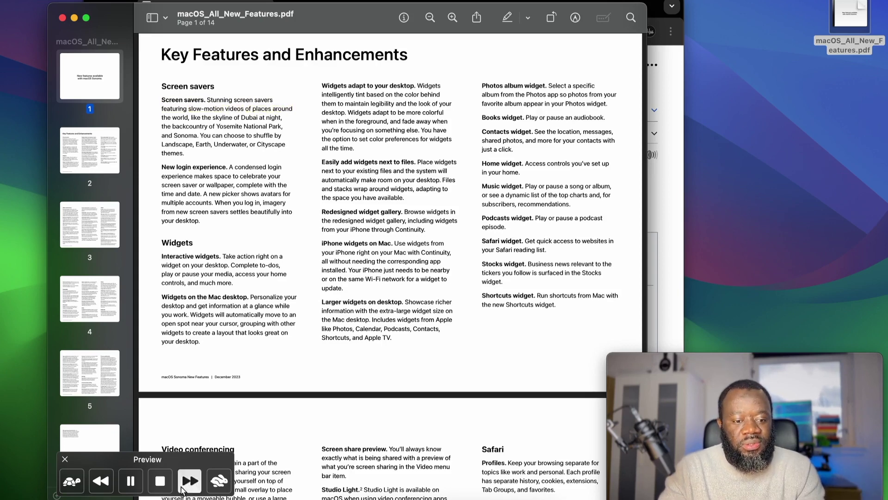
pyautogui.click(165, 485)
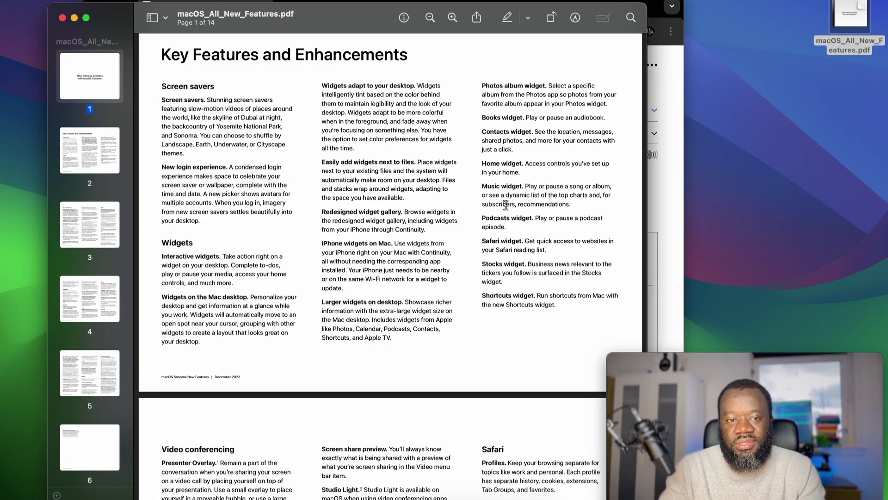
# Minimize the Preview window to bring back Chrome's Harry Potter Wikipedia article.
pyautogui.click(74, 18)
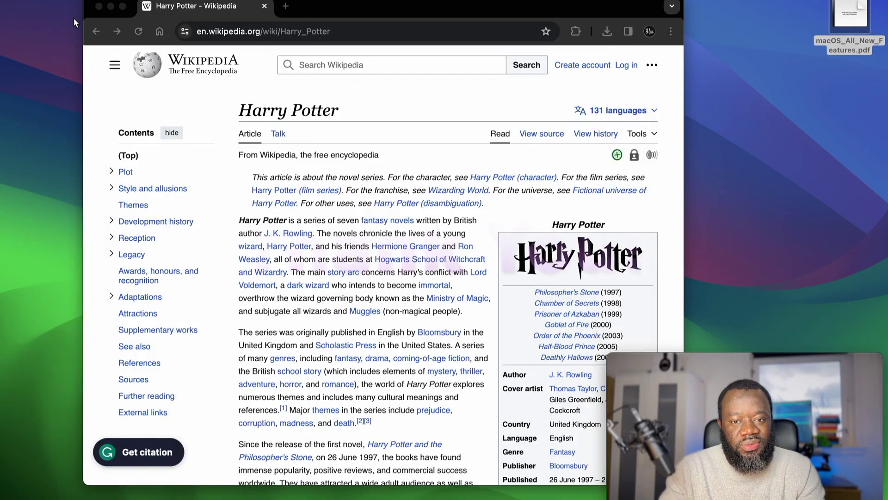